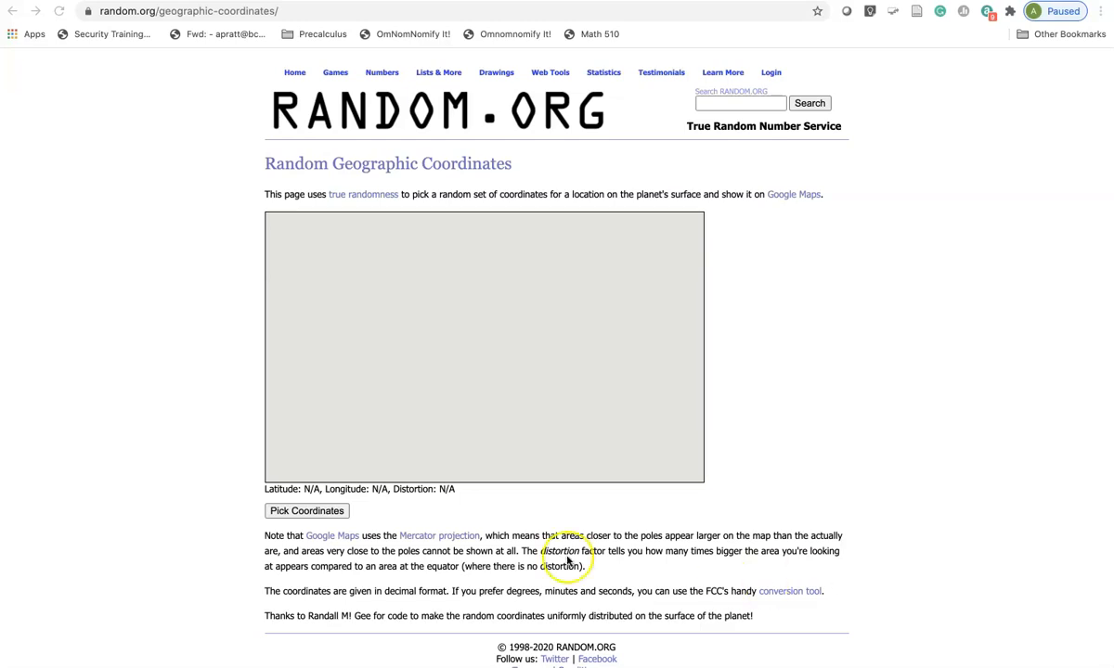
- Pick a random set of coordinates and zoom the satellite map in on its marker to examine the terrain
left_click(315, 514)
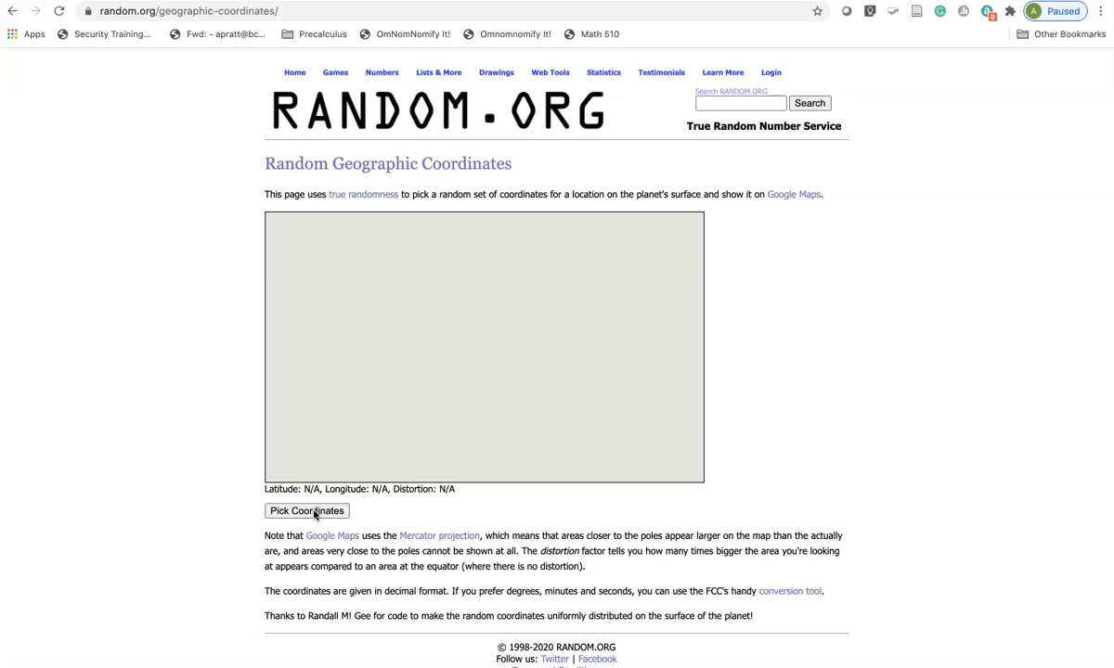
left_click(316, 513)
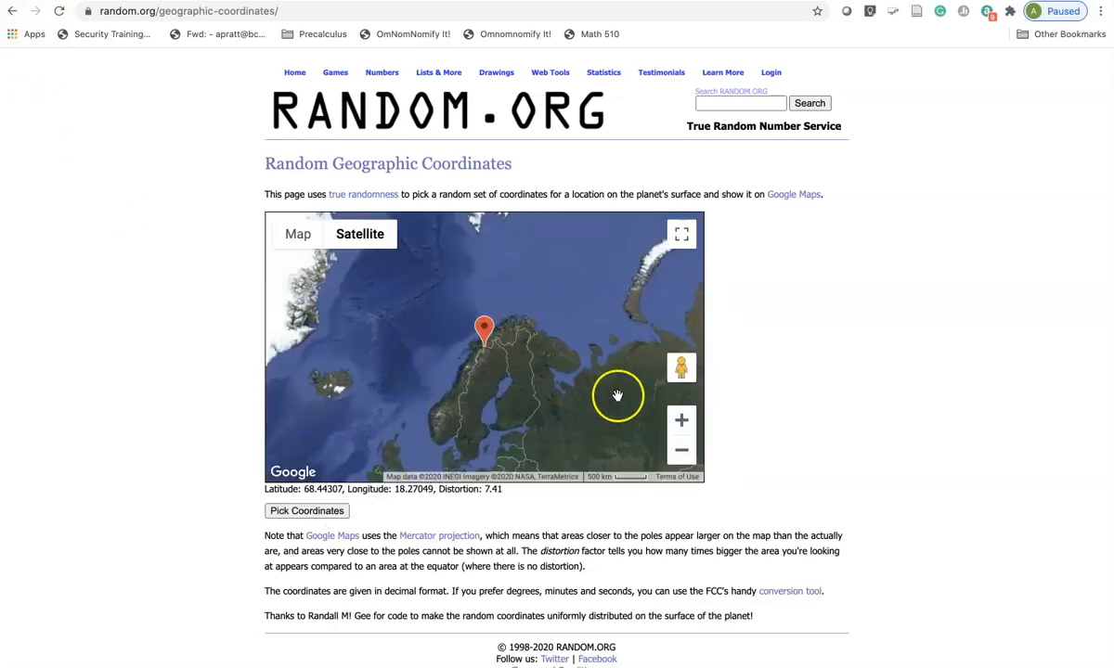
left_click(682, 420)
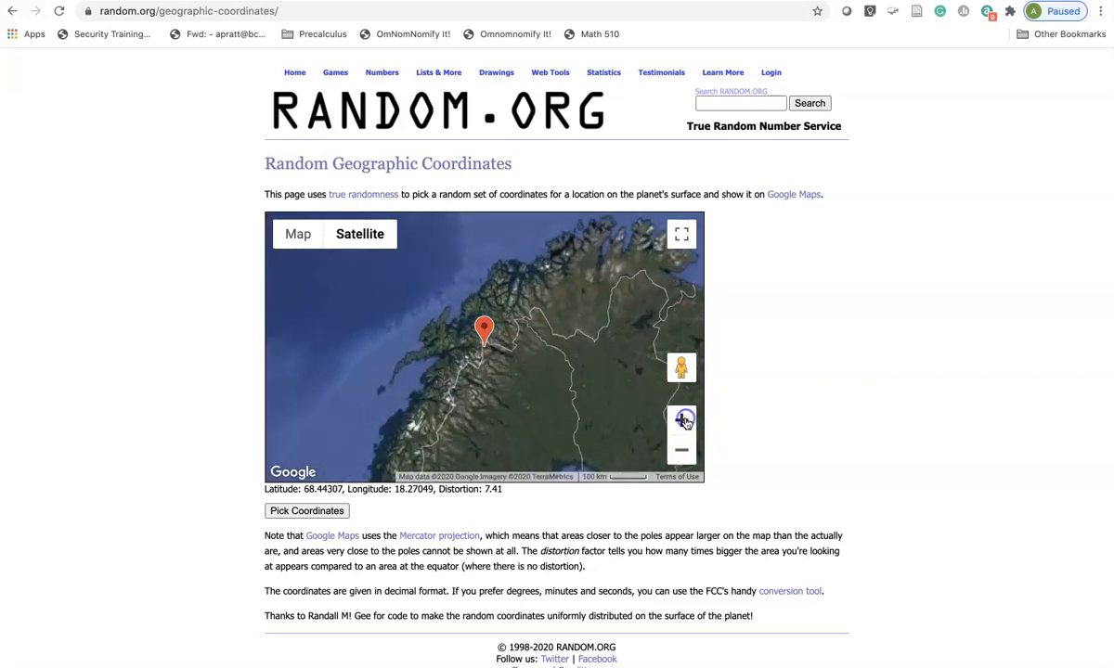
left_click(682, 420)
left_click(682, 420)
left_click(682, 419)
left_click(682, 419)
left_click(682, 420)
left_click(683, 421)
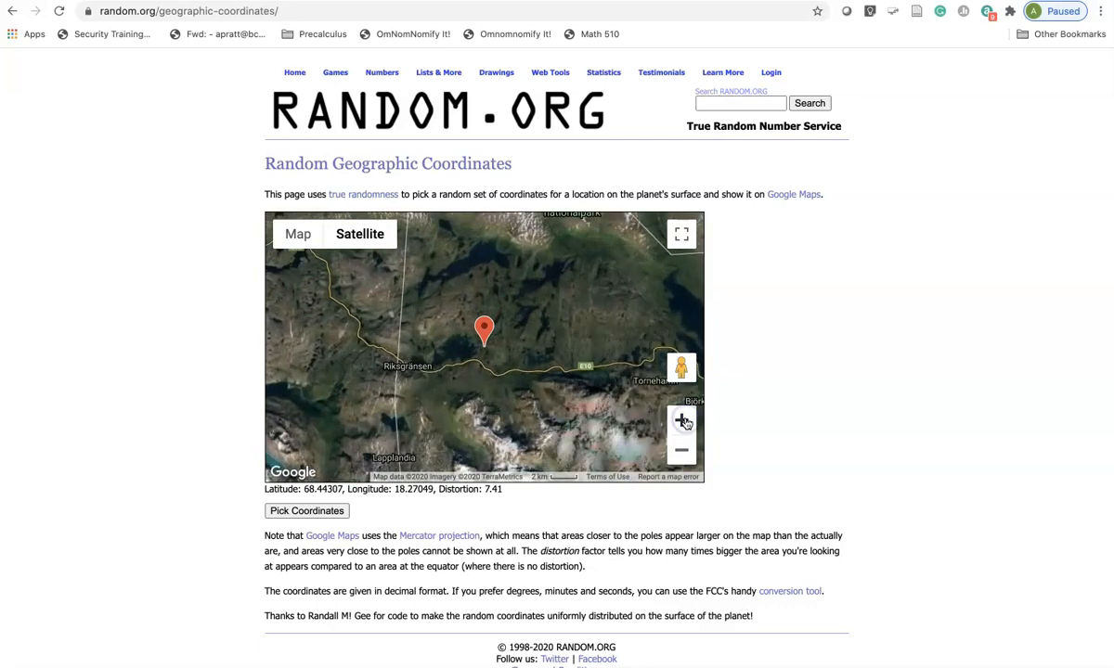
left_click(683, 421)
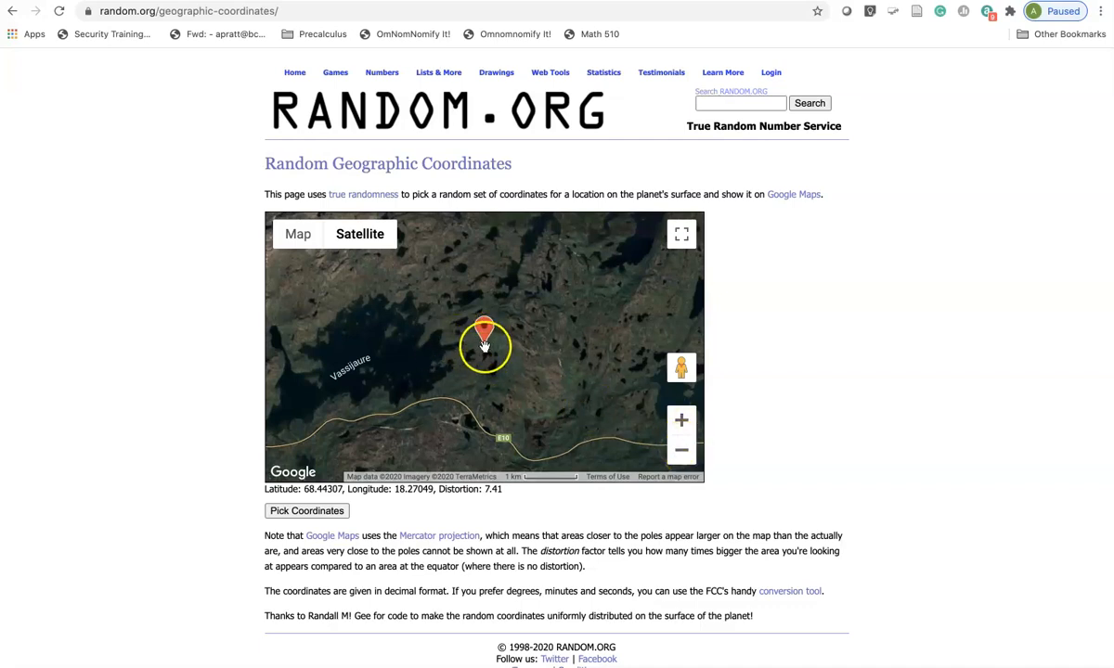
- Zoom the map back out and pick several more random coordinates, checking where each marker lands
left_click(682, 452)
left_click(681, 452)
left_click(682, 452)
left_click(681, 452)
left_click(309, 510)
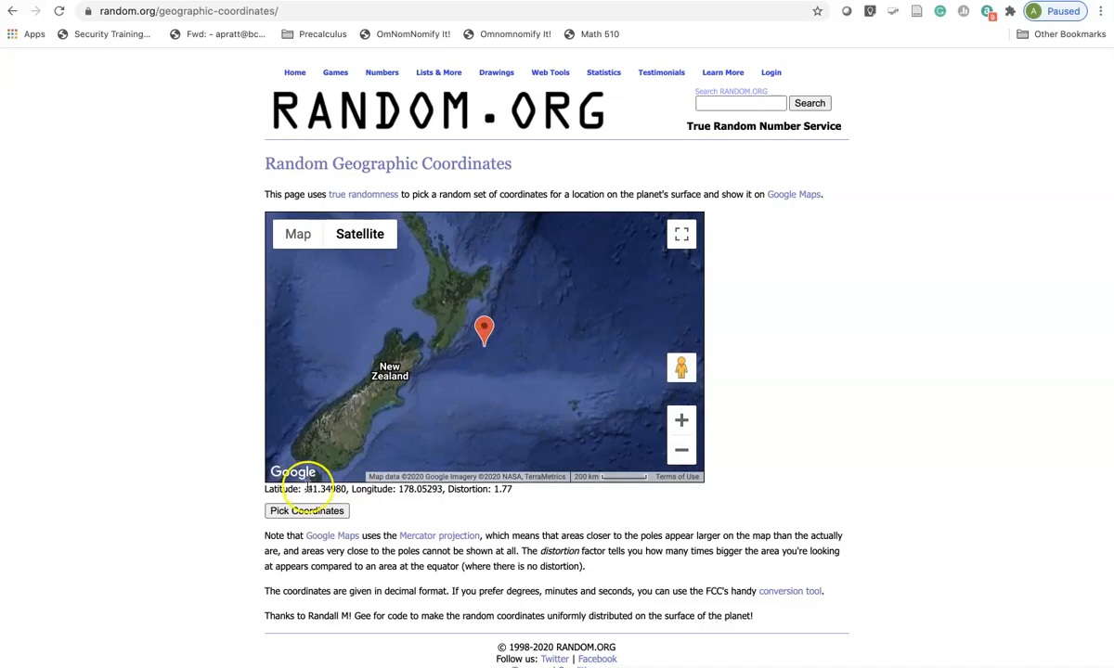
left_click(325, 511)
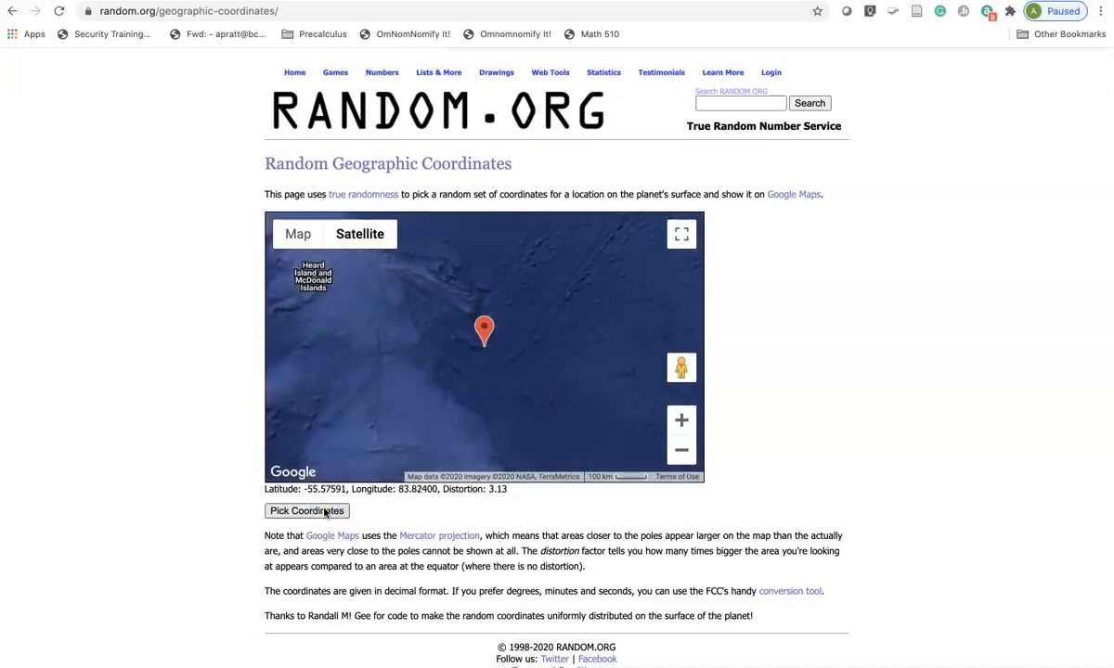
left_click(325, 511)
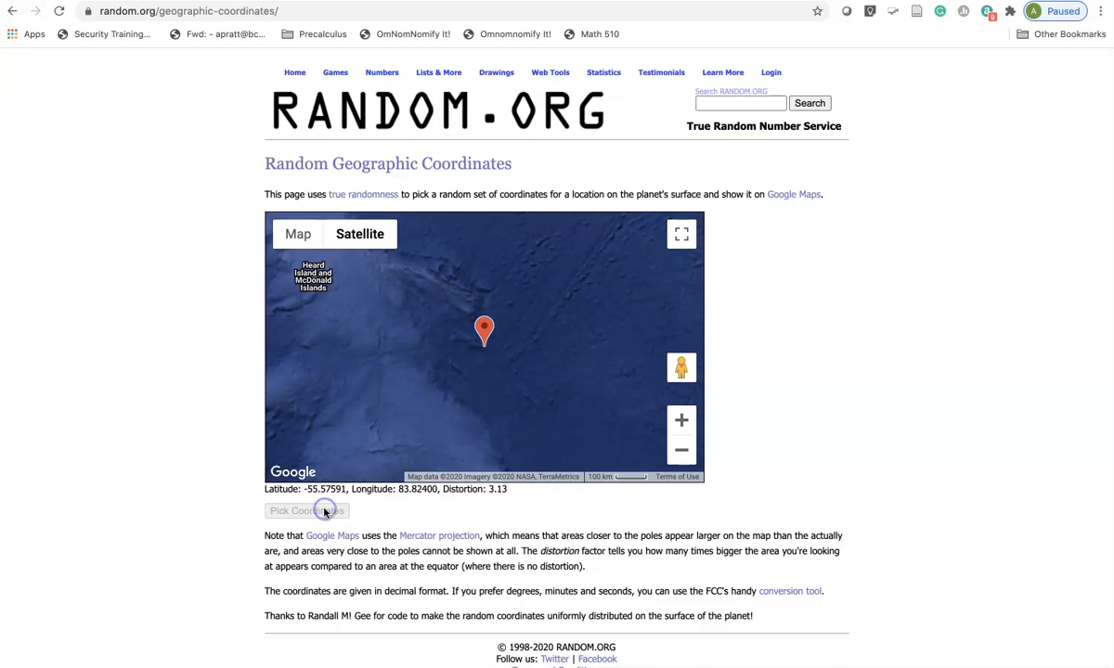
left_click(325, 511)
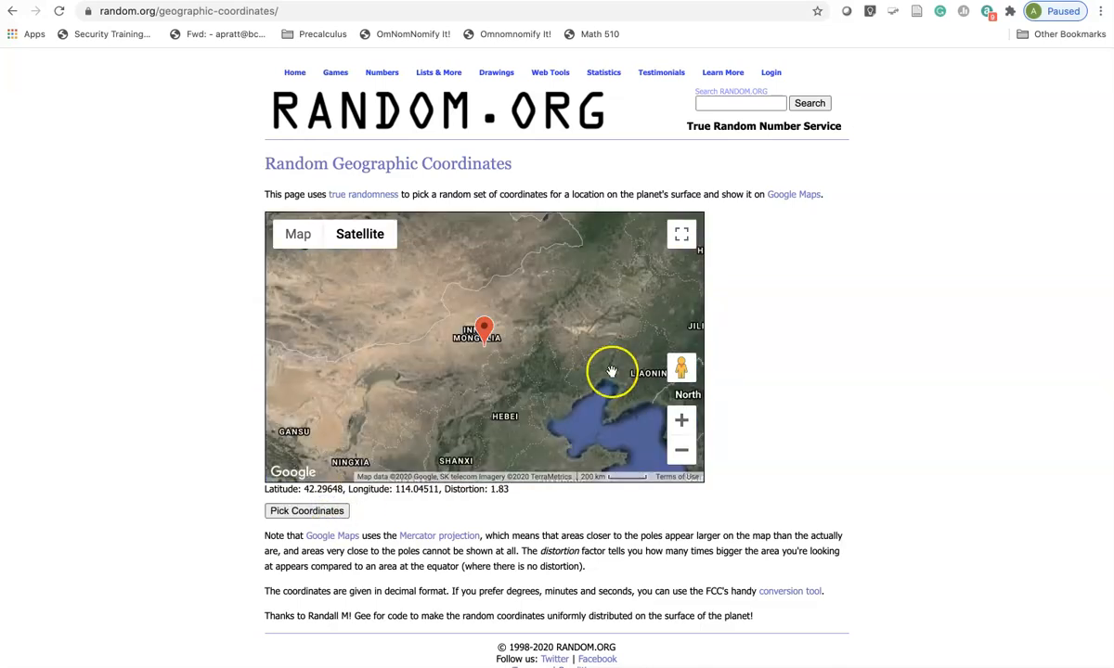
- Zoom in closely on the Inner Mongolia marker to inspect the ground at that location
left_click(681, 421)
left_click(681, 421)
left_click(681, 420)
left_click(681, 420)
left_click(681, 420)
left_click(682, 420)
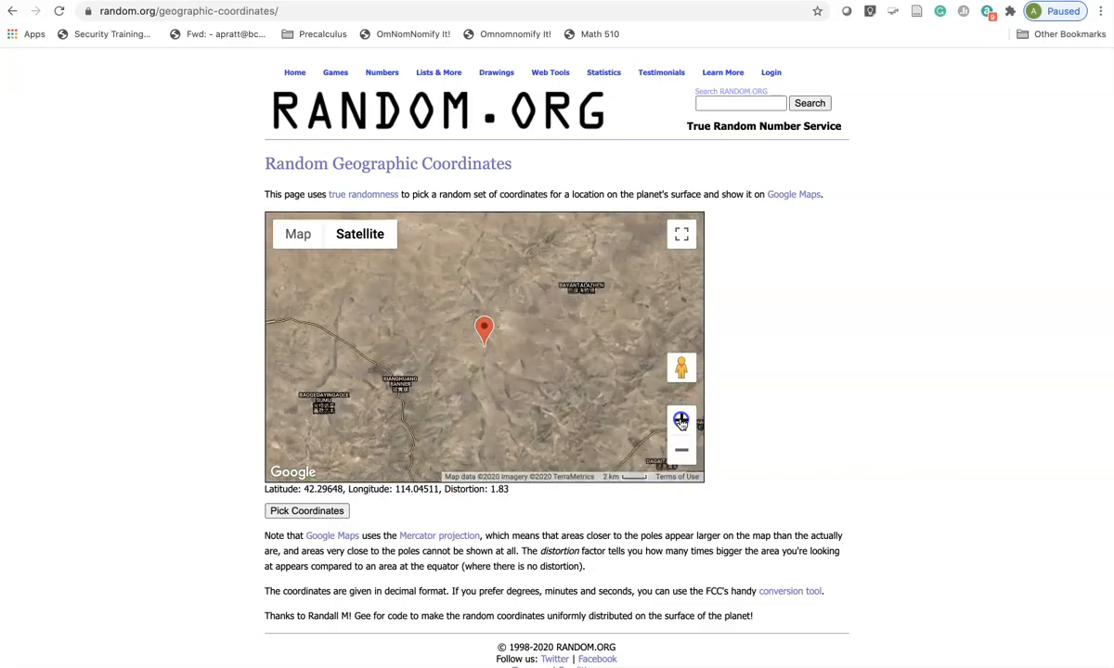
left_click(681, 420)
left_click(682, 421)
left_click(681, 421)
left_click(682, 420)
left_click(682, 421)
left_click(682, 420)
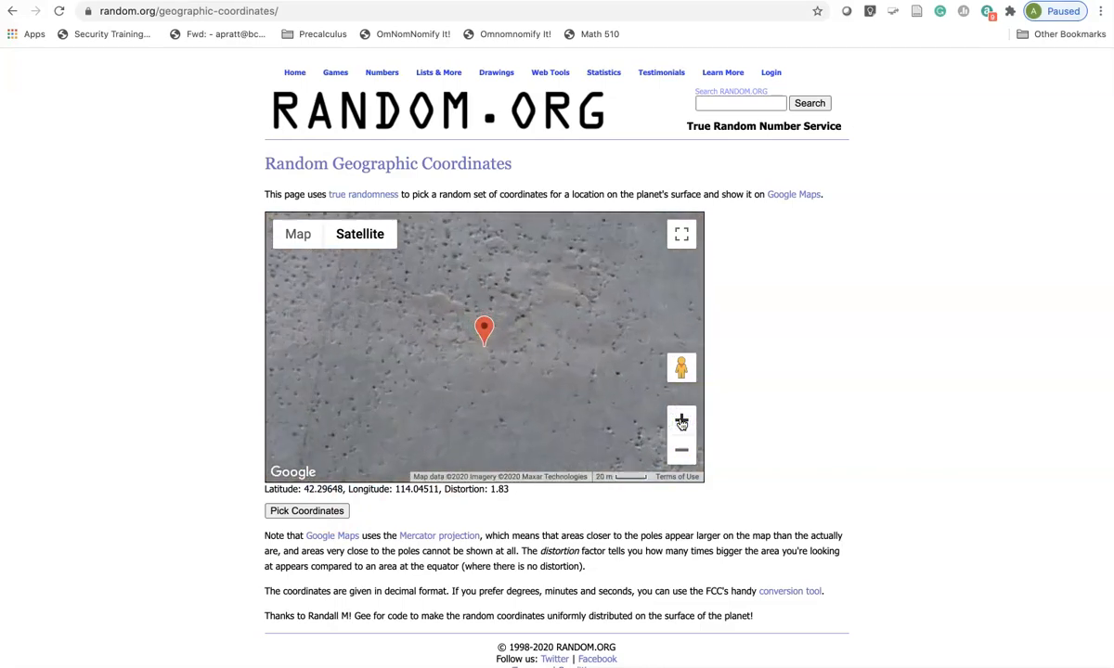
- Zoom the map out from the marker to view the surrounding region of Mongolia
left_click(680, 452)
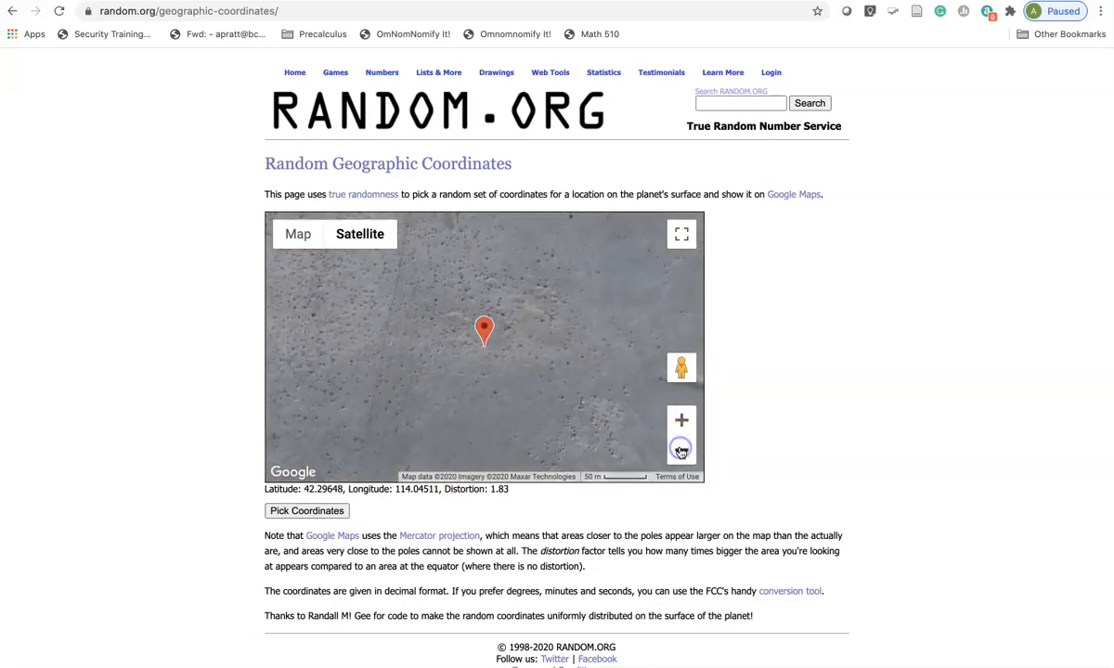
left_click(680, 451)
left_click(681, 451)
left_click(680, 451)
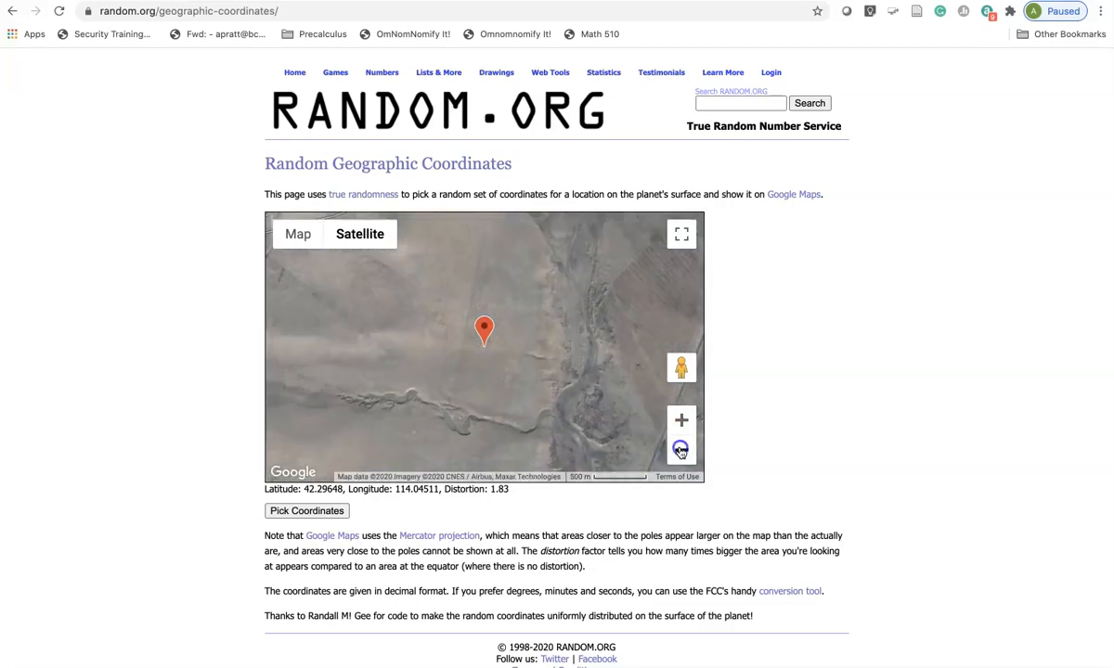
left_click(680, 451)
left_click(680, 451)
left_click(681, 451)
left_click(680, 451)
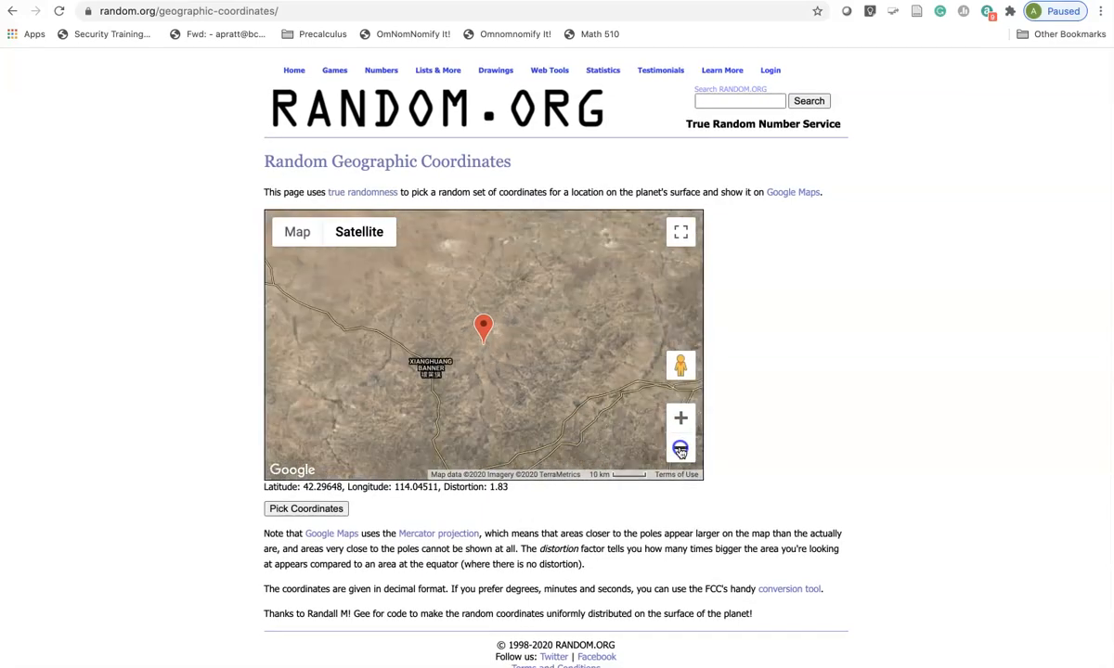
left_click(681, 451)
left_click(680, 451)
scroll(680, 451, "down", 1)
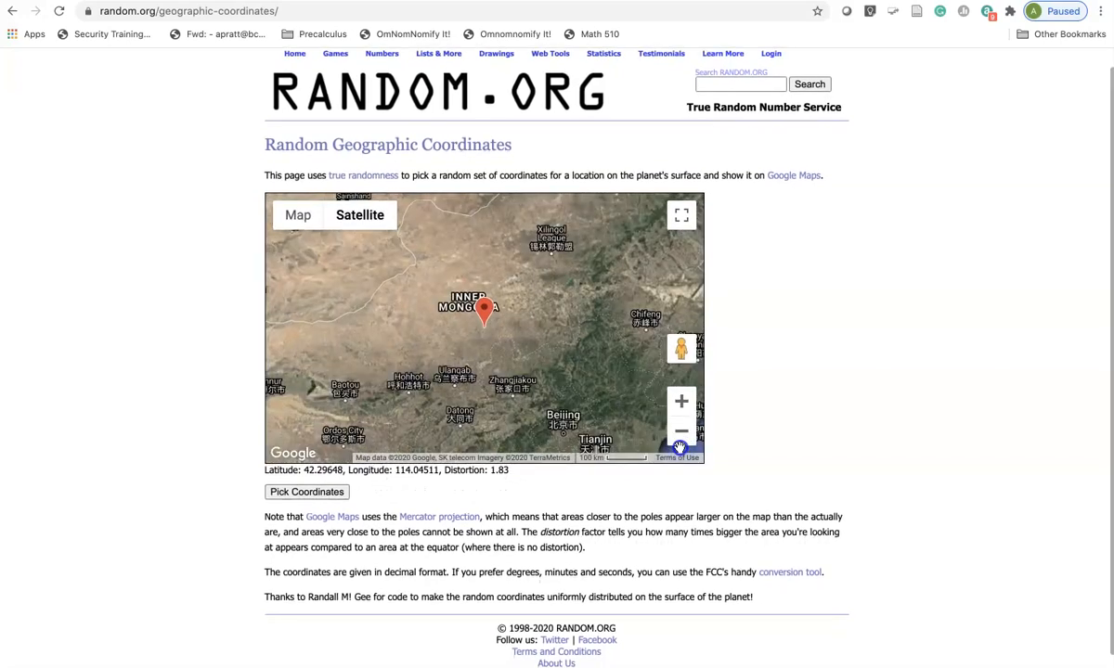
left_click(680, 451)
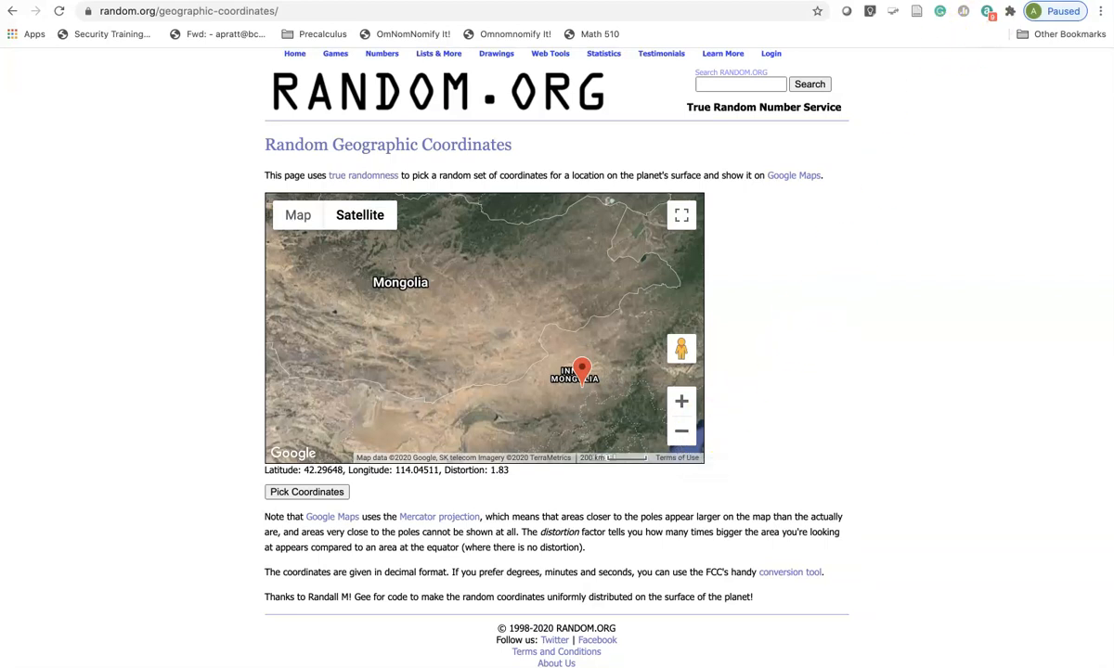
- Switch to StatCrunch, open a blank data table and start a one-sample proportion analysis from summary data
key("ctrl+Tab")
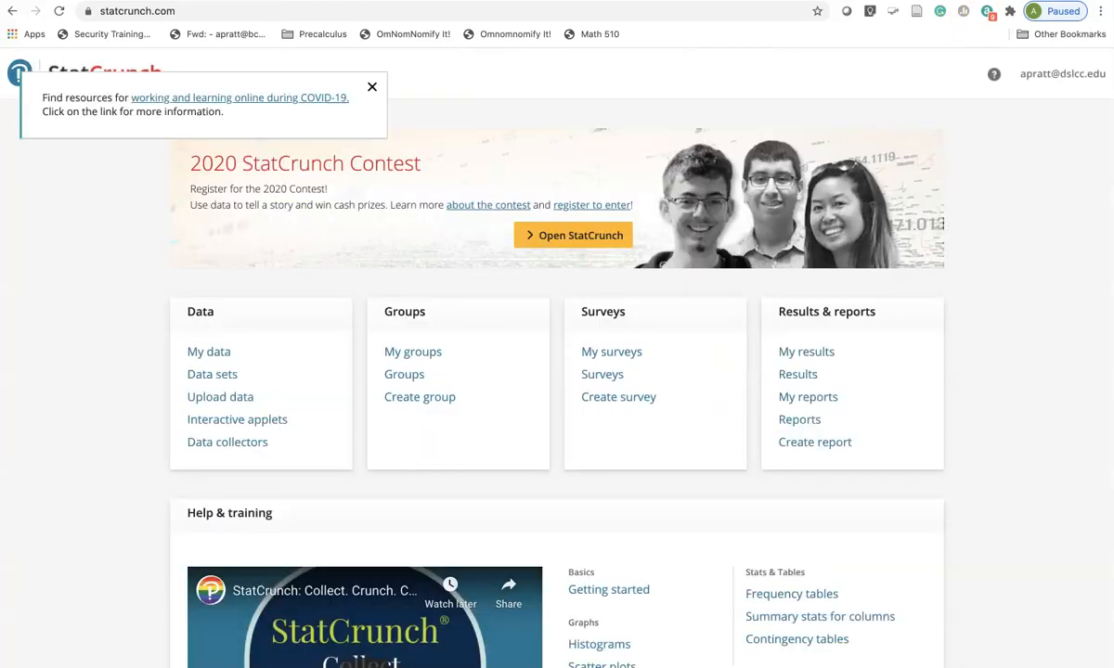
left_click(606, 236)
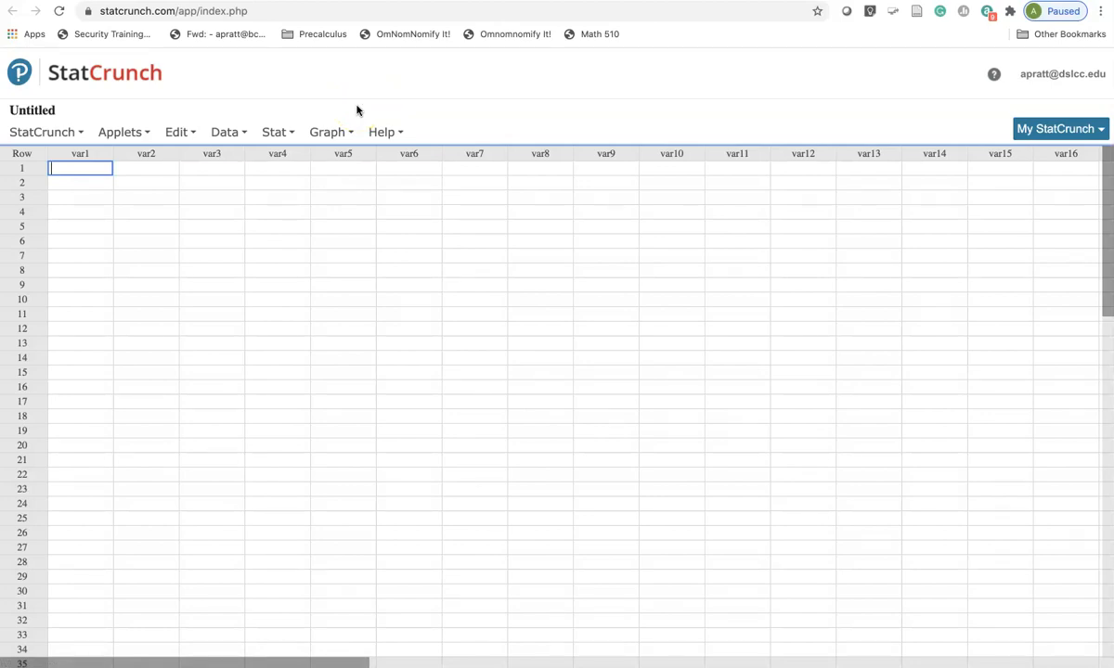
left_click(283, 134)
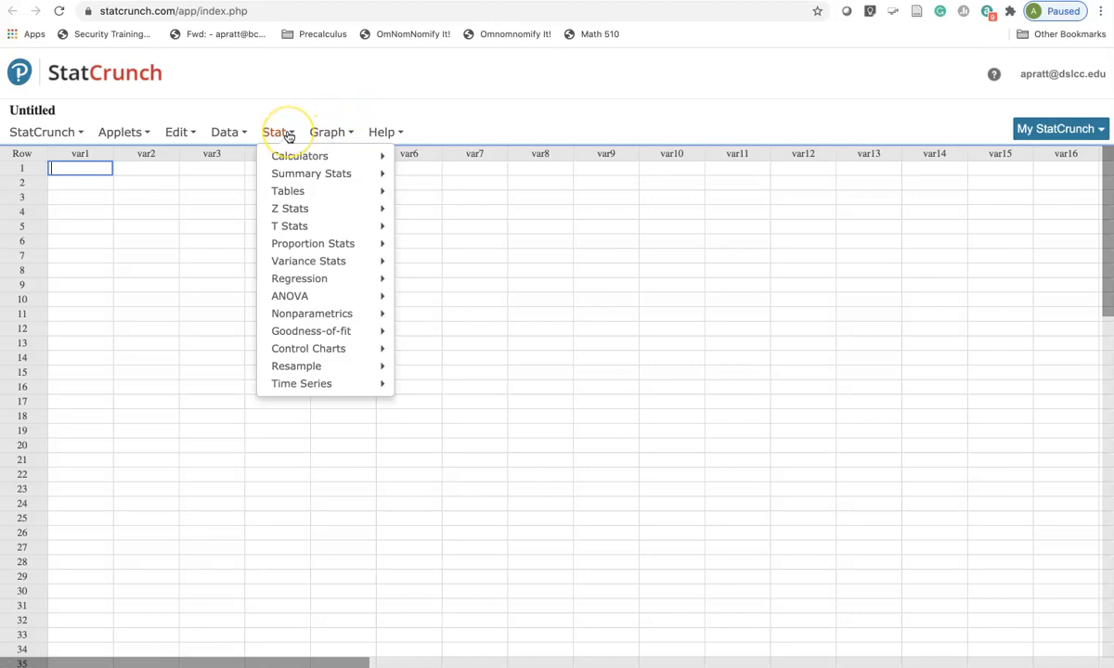
mouse_move(313, 245)
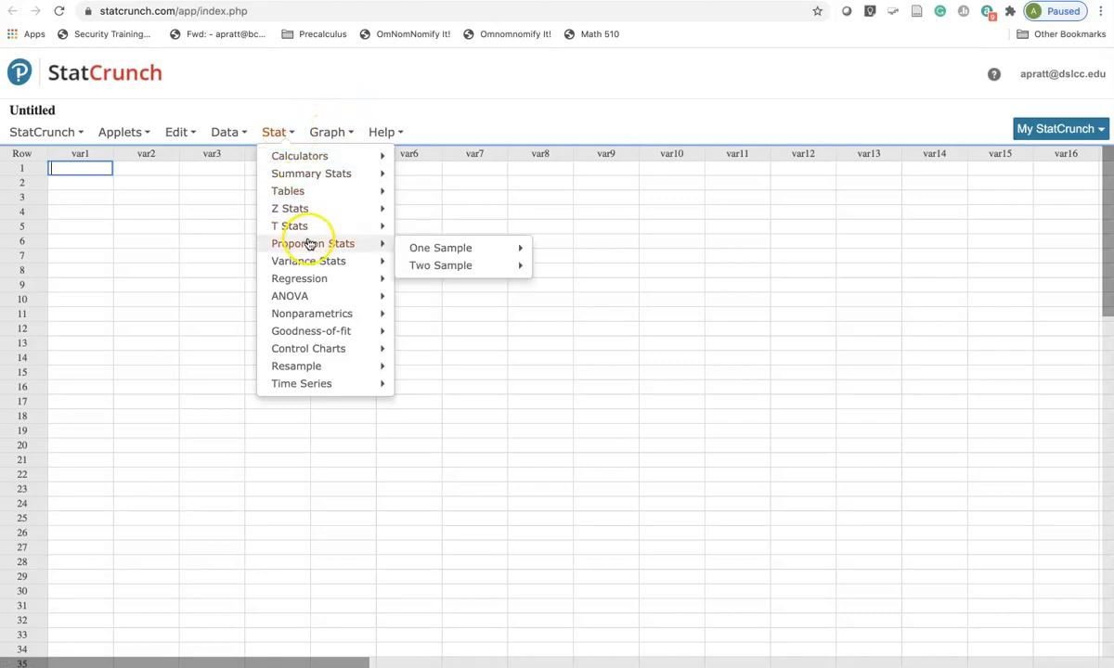
mouse_move(442, 249)
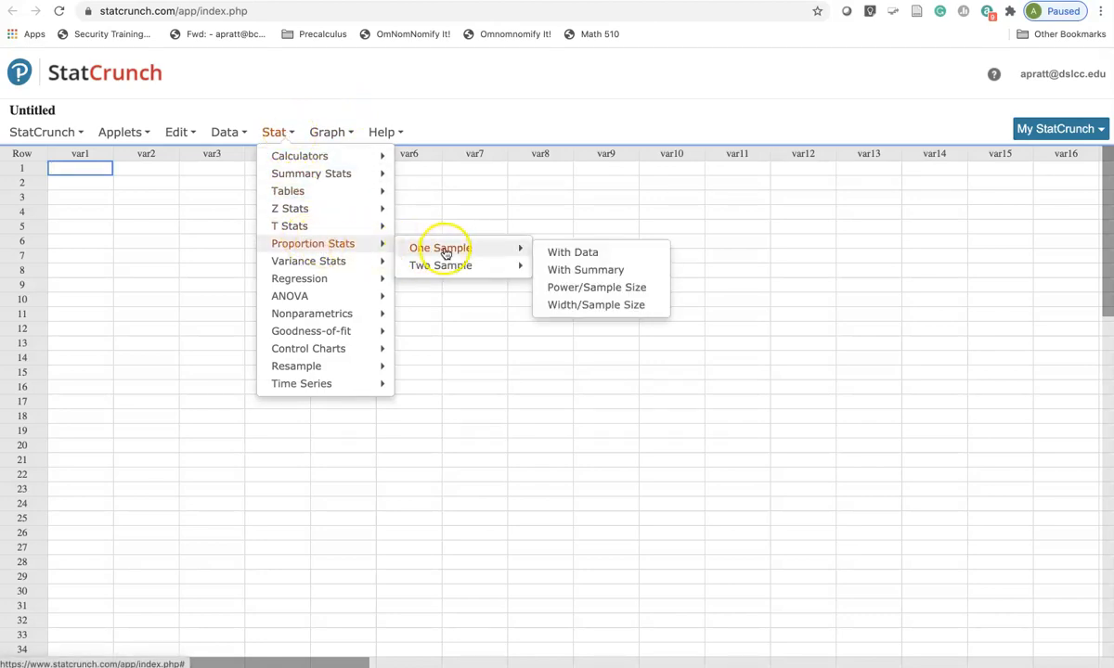
left_click(628, 278)
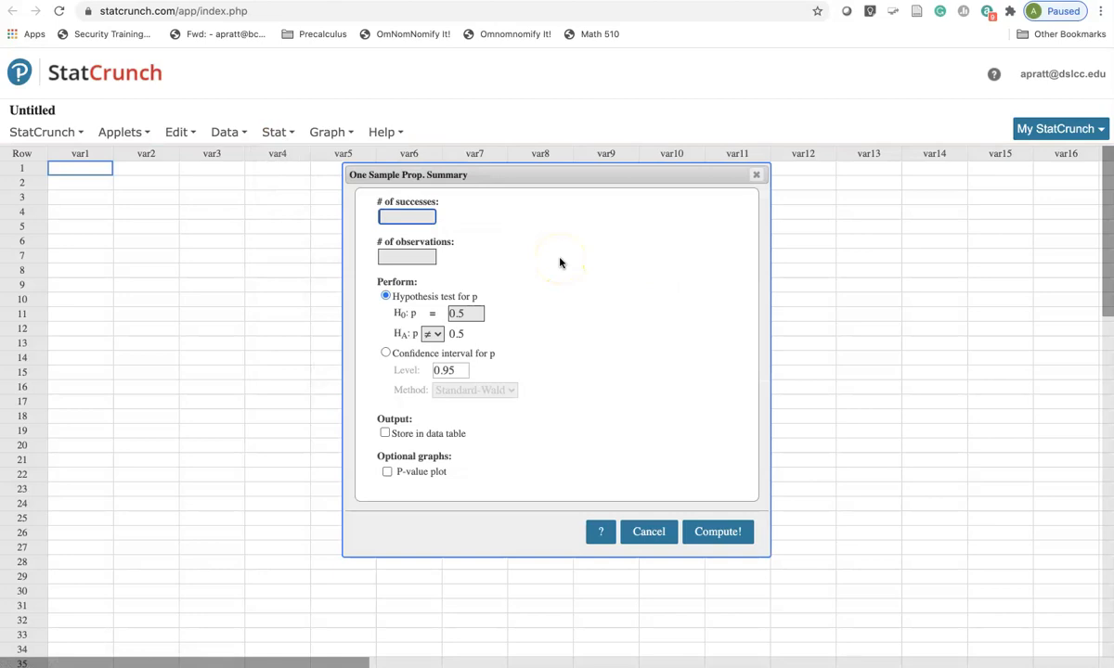
- Compute a Standard-Wald confidence interval at level 0.95 for 40 successes in 50 observations, and highlight the interval's limits
type("40")
left_click(429, 256)
type("50")
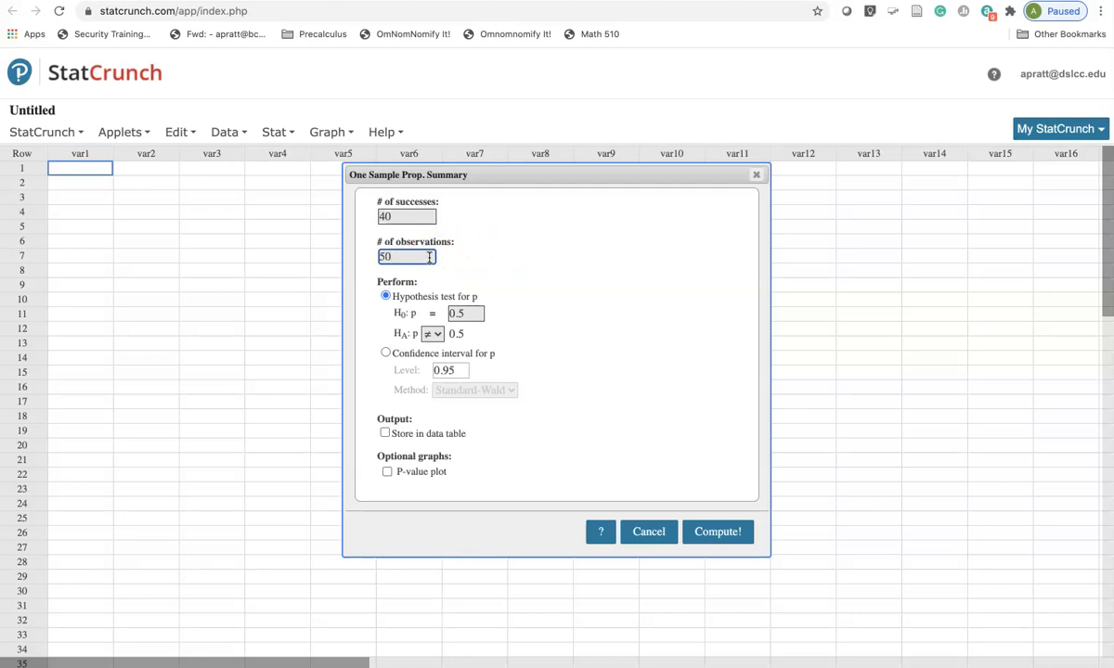
left_click(386, 354)
left_click(466, 369)
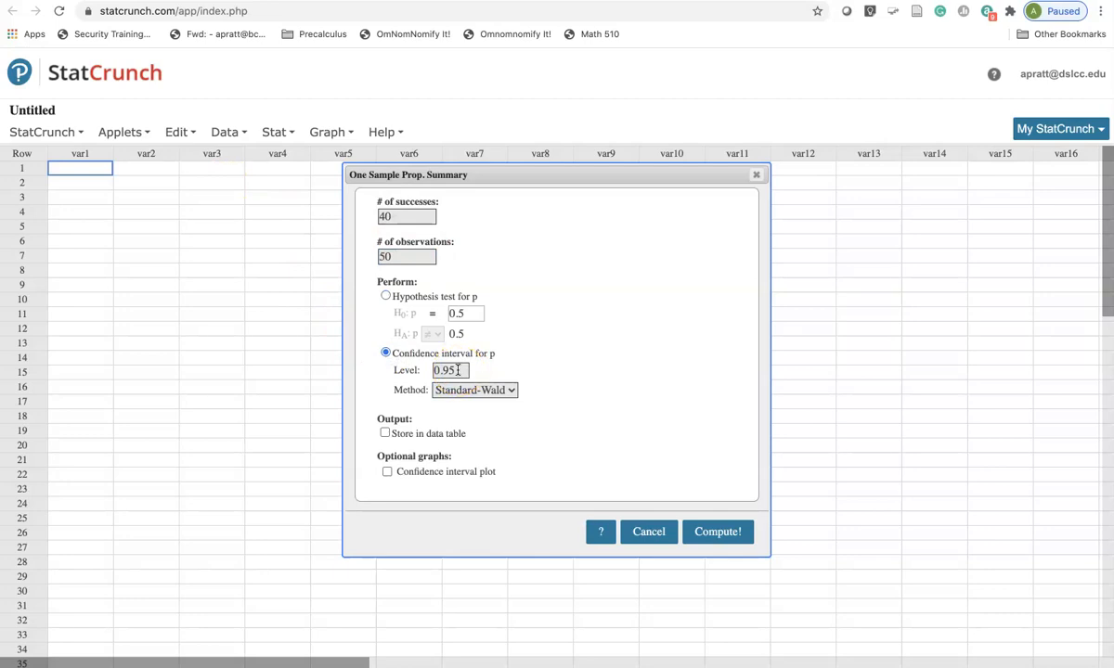
left_click(458, 370)
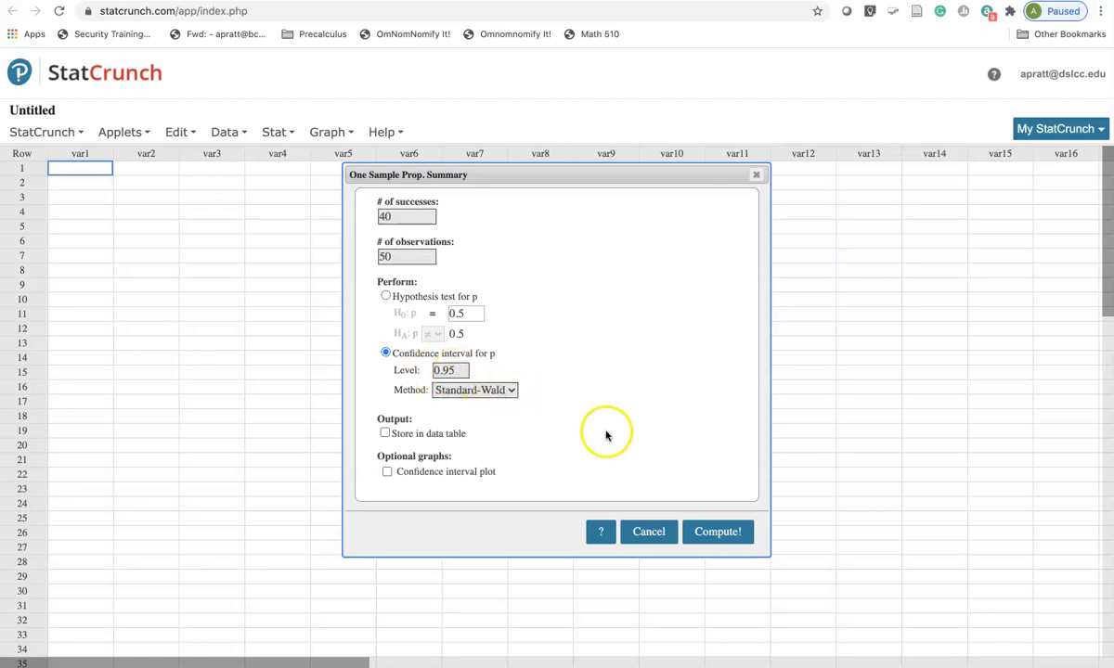
left_click(718, 534)
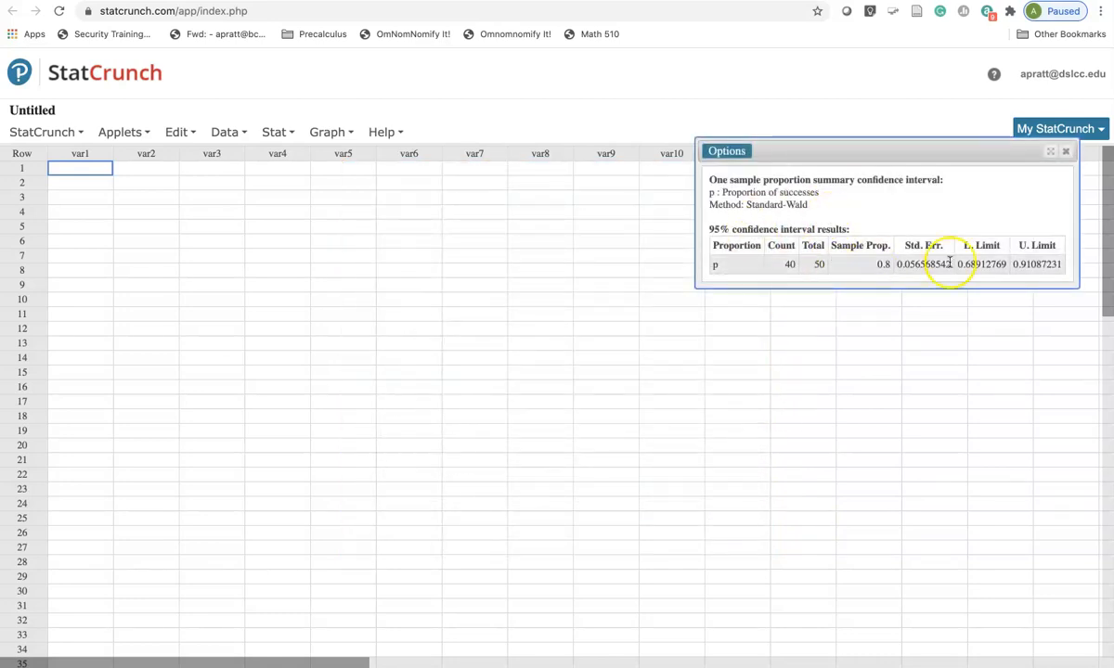
left_click_drag(956, 265, 1062, 264)
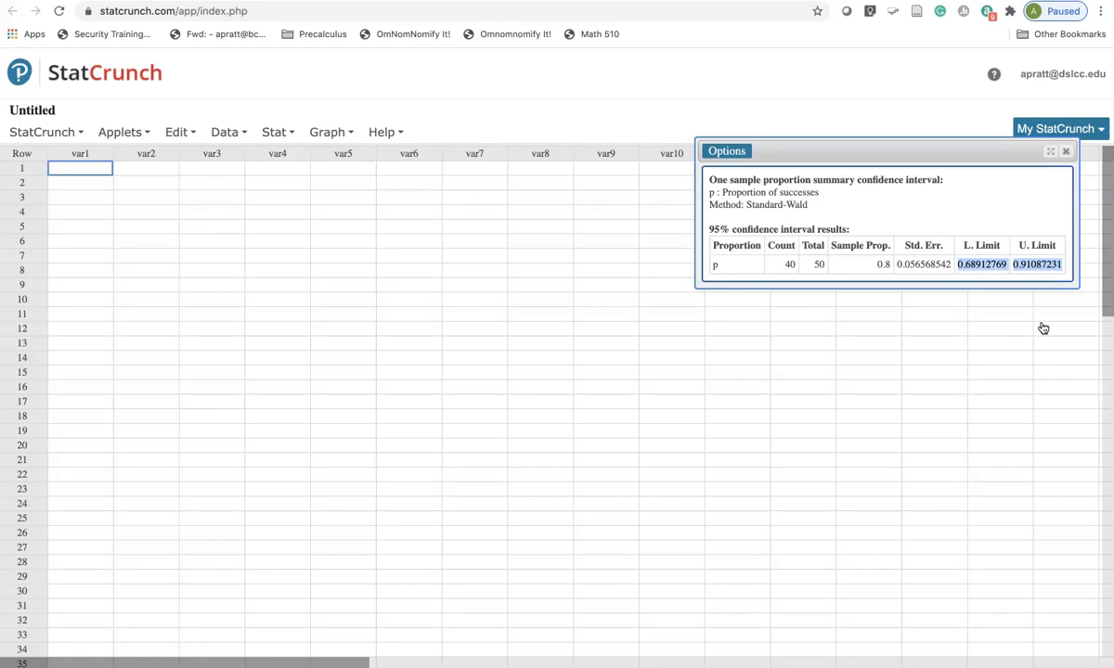
left_click(724, 150)
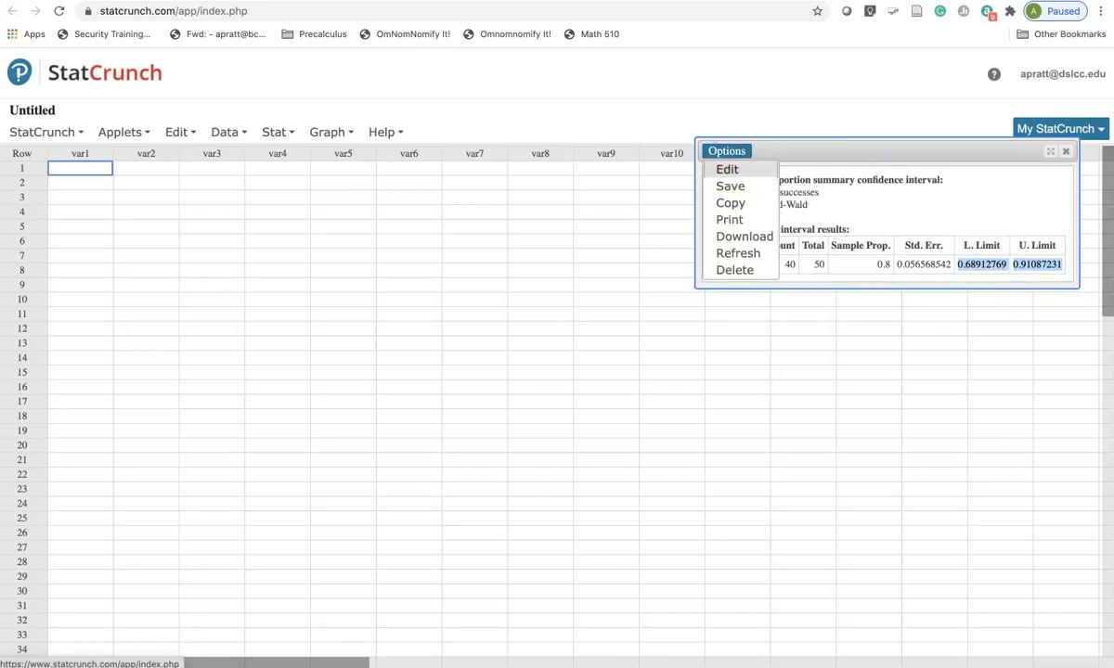
left_click(729, 170)
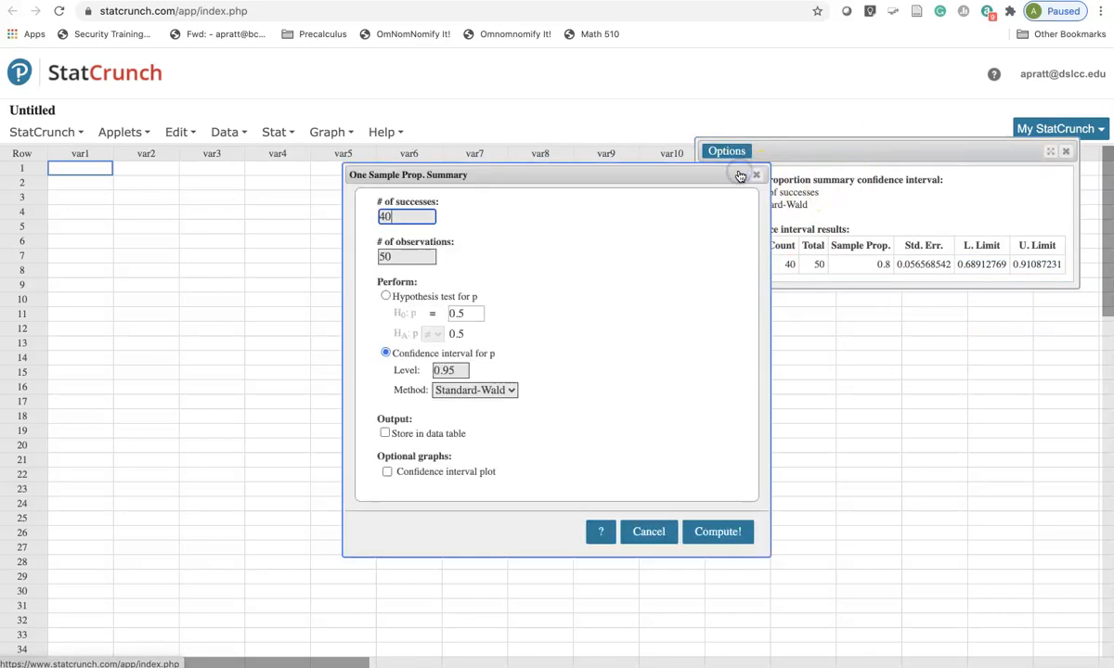
left_click(385, 296)
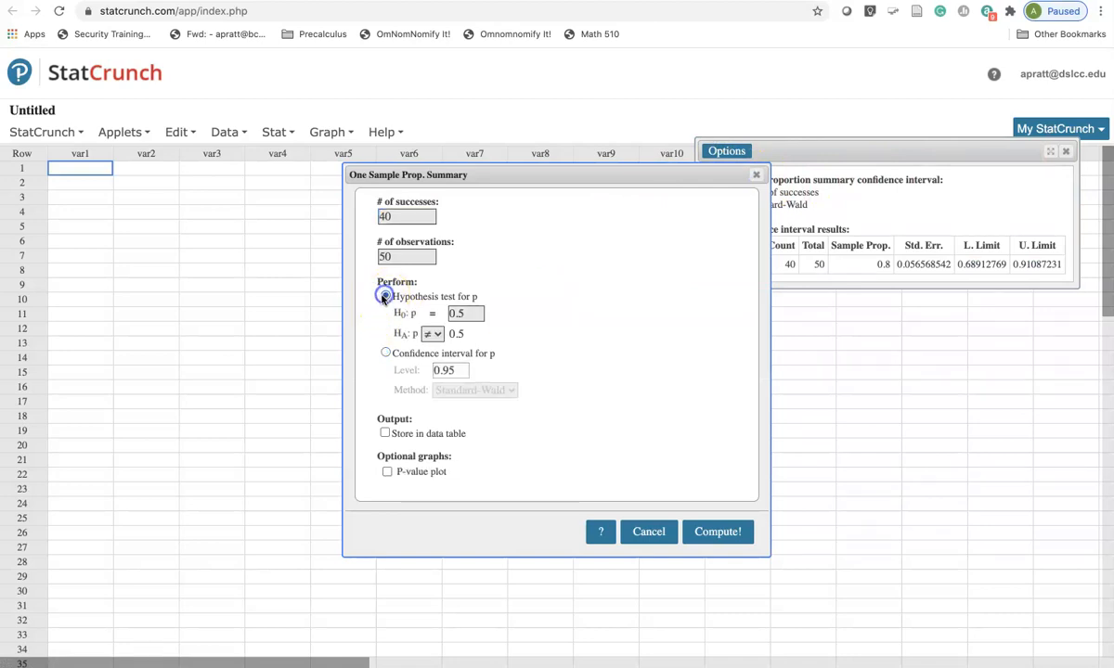
double_click(465, 313)
type("0.71")
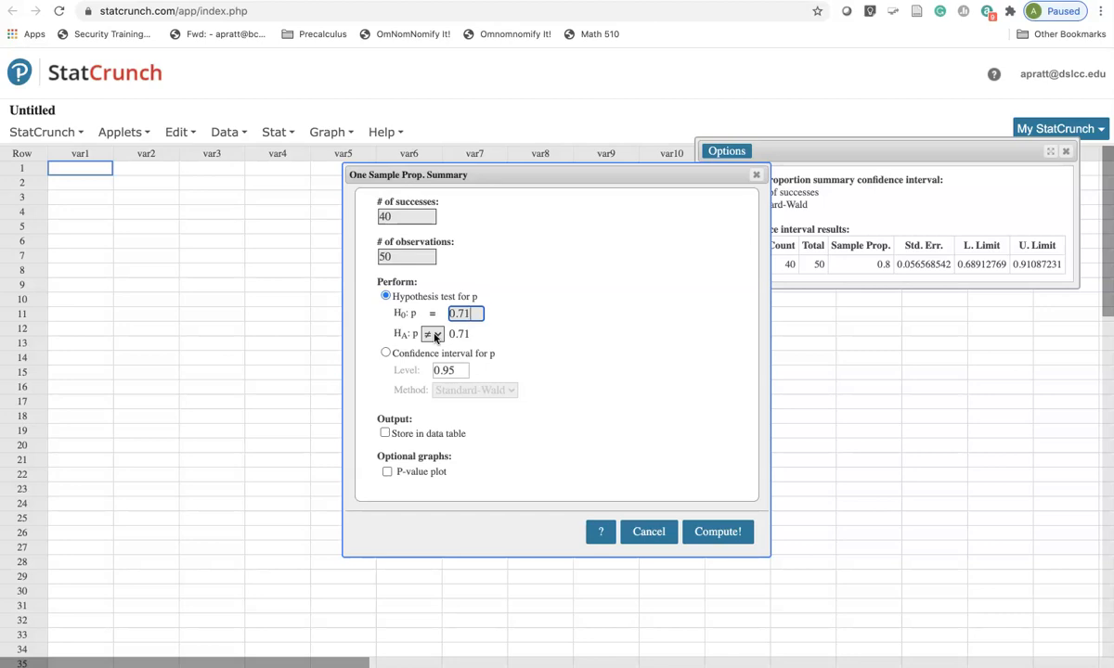
- Run a two-sided one-sample proportion hypothesis test from summary data with 40 successes, 50 observations and a null proportion of 0.71
left_click(226, 132)
left_click(274, 132)
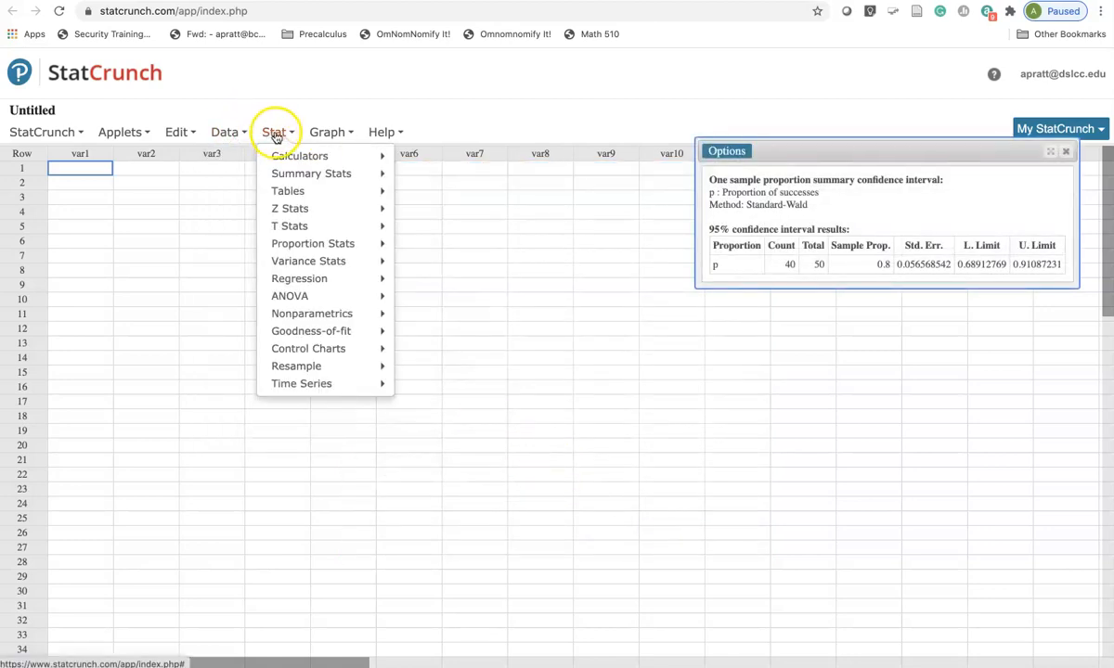
mouse_move(305, 244)
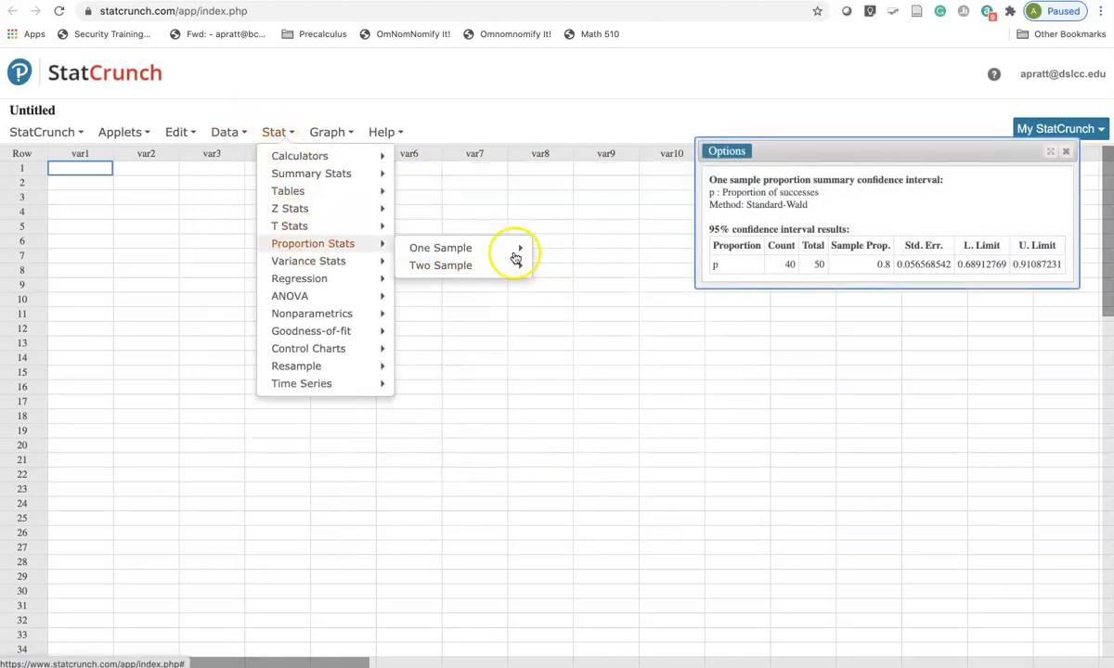
mouse_move(497, 252)
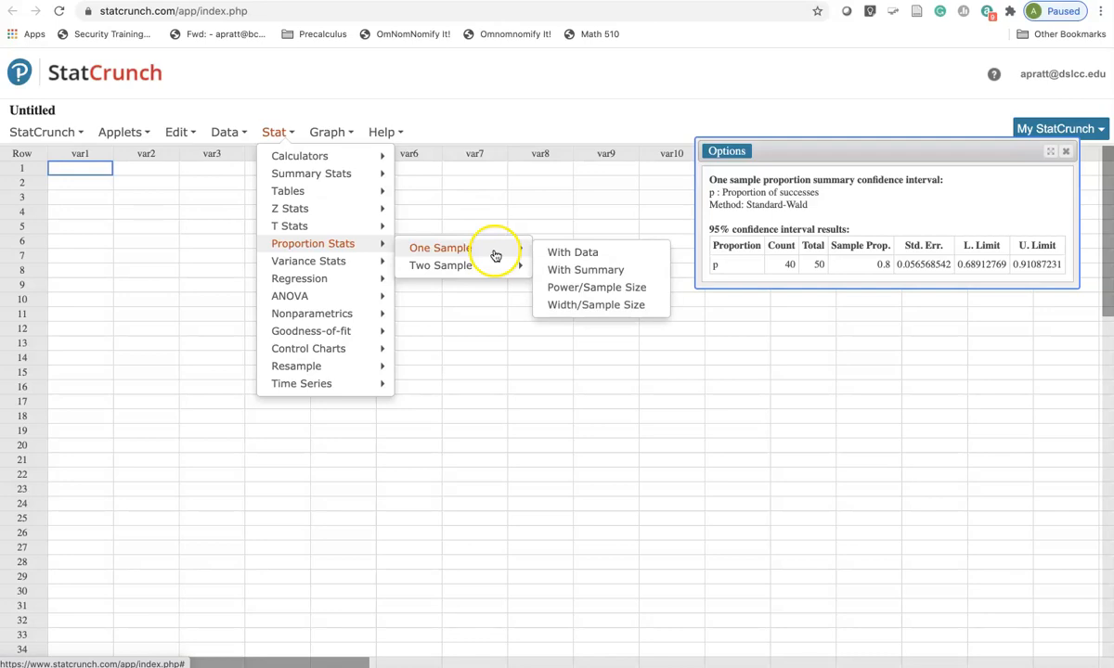
left_click(569, 272)
type("40")
key("Tab")
type("50")
key("Tab")
double_click(464, 314)
type("0.71")
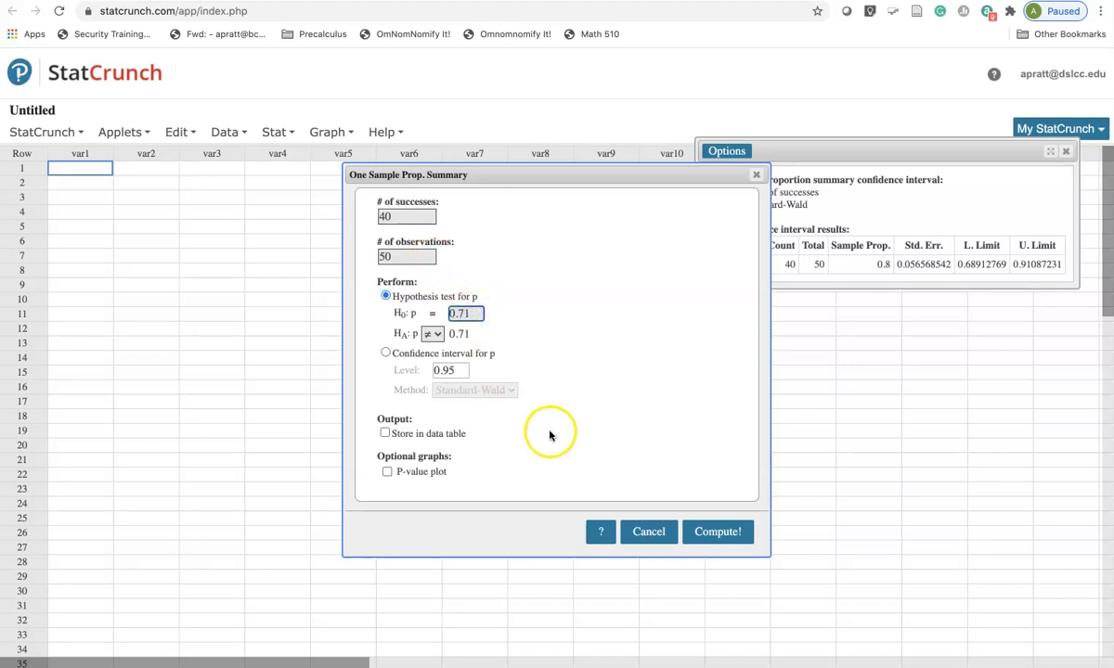
left_click(714, 531)
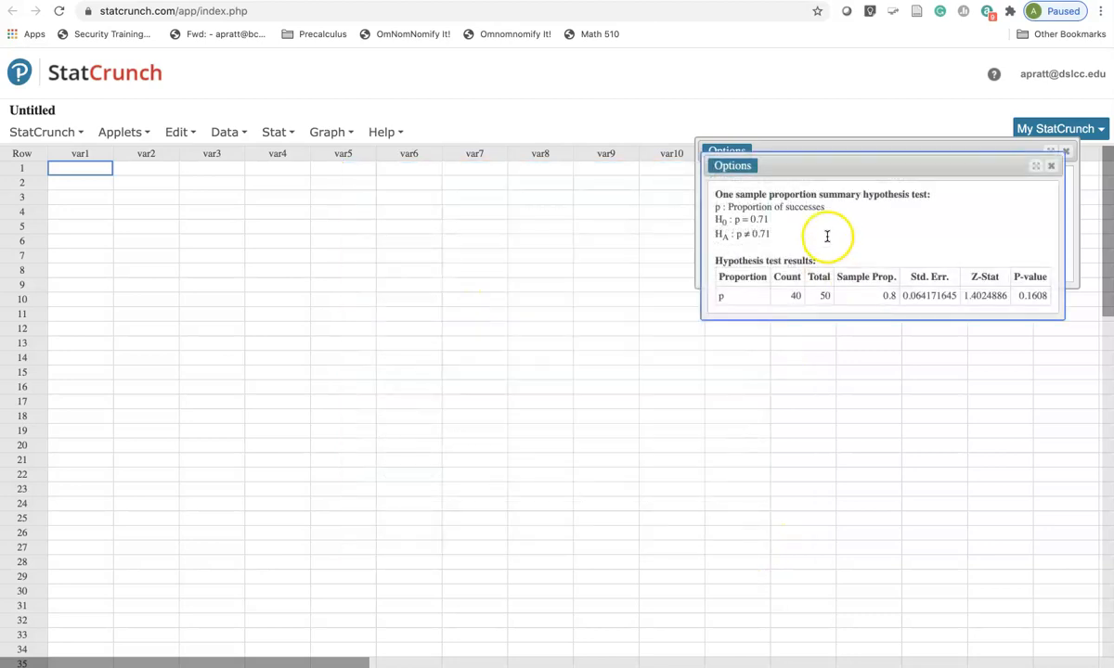
- Place the hypothesis test results below the confidence interval results and highlight the P-value and the null hypothesis
left_click_drag(845, 166, 838, 307)
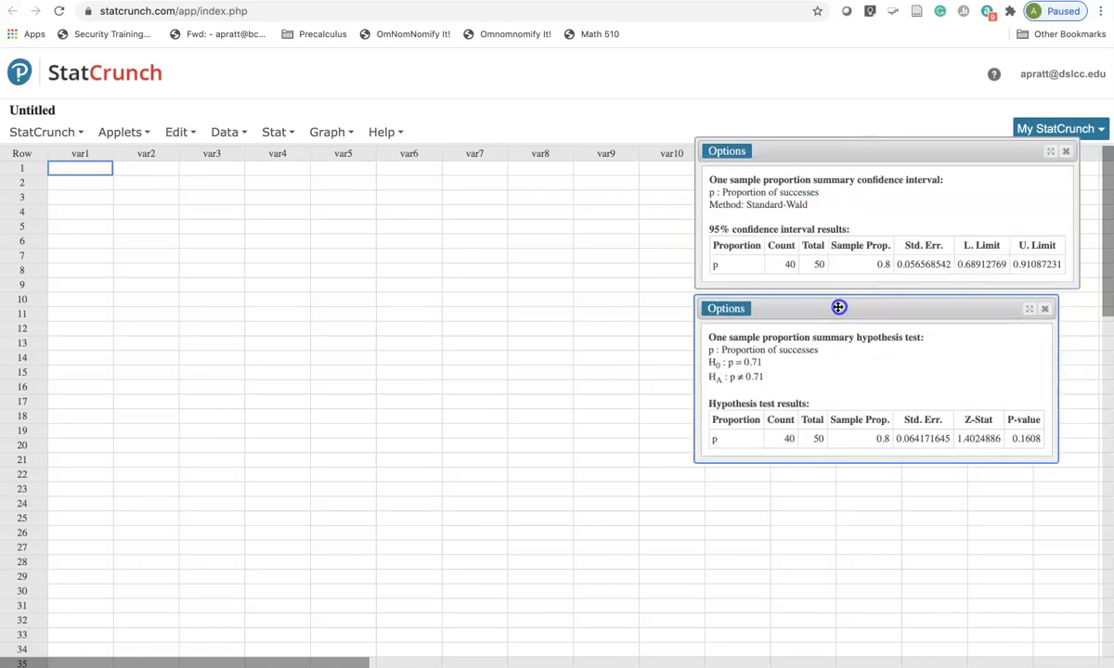
left_click(961, 438)
left_click_drag(962, 438, 1037, 440)
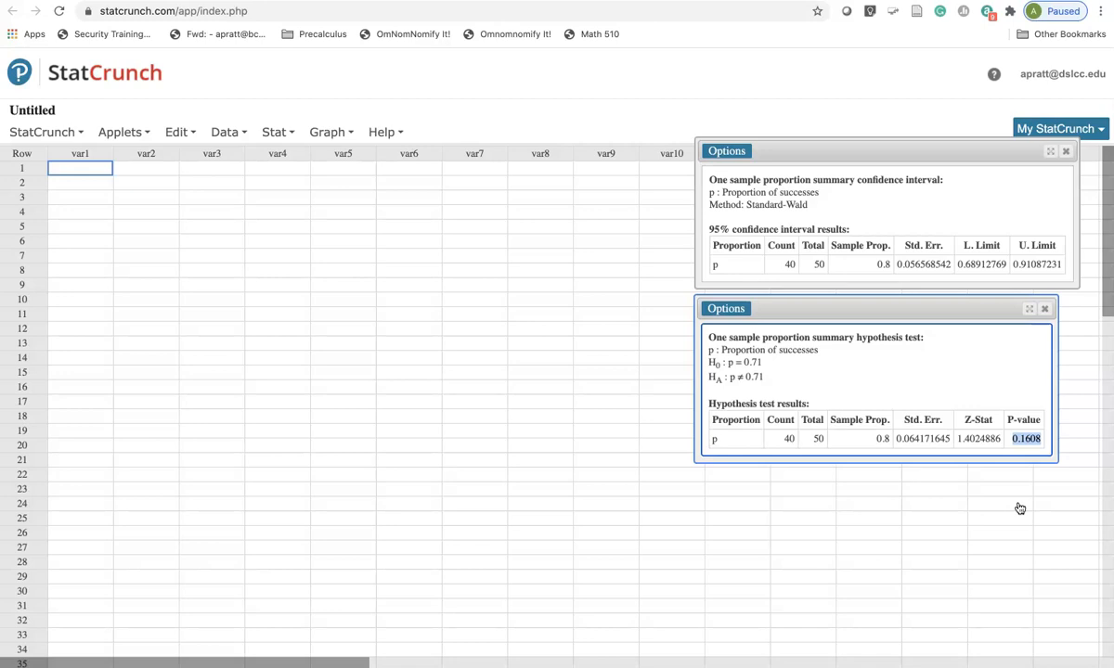
left_click_drag(763, 362, 724, 357)
left_click(771, 363)
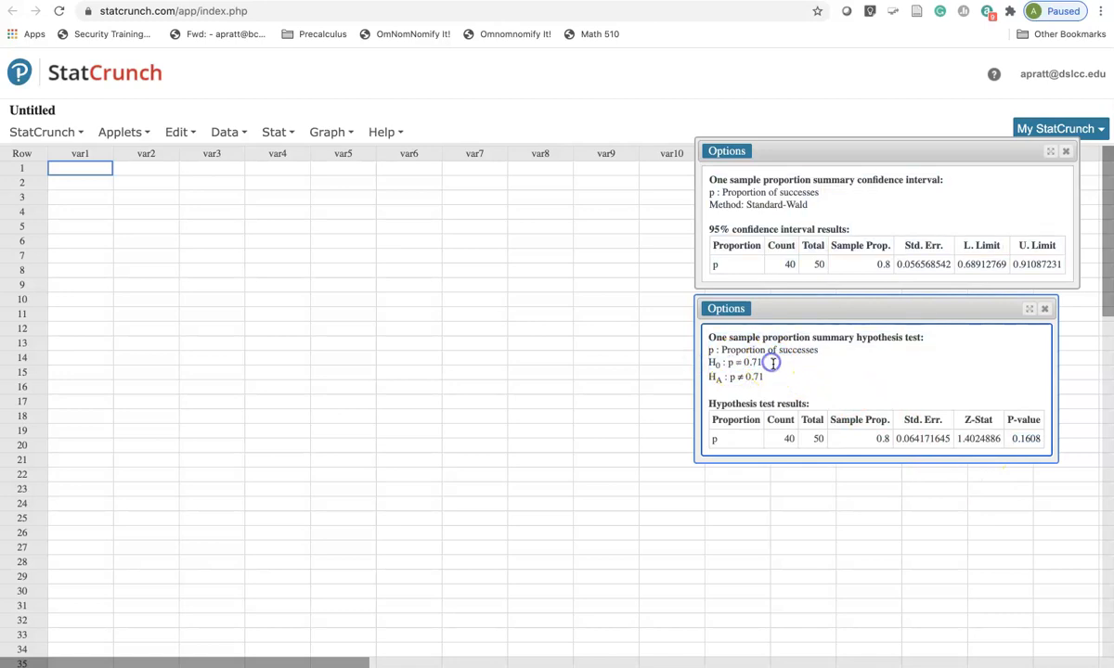